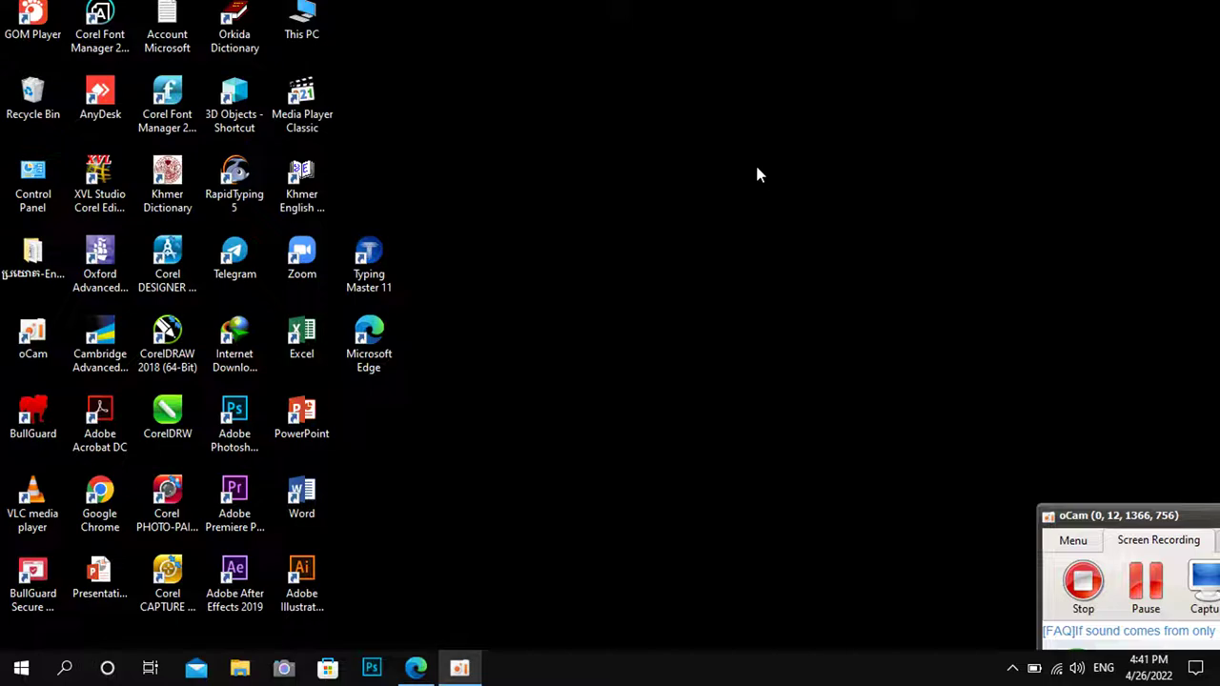
- Refresh the desktop repeatedly from its right-click menu
right_click(551, 234)
left_click(590, 283)
right_click(592, 275)
left_click(629, 330)
right_click(629, 333)
left_click(683, 387)
right_click(682, 388)
left_click(730, 431)
right_click(562, 284)
left_click(614, 339)
right_click(614, 341)
left_click(667, 394)
right_click(676, 389)
left_click(721, 443)
right_click(679, 392)
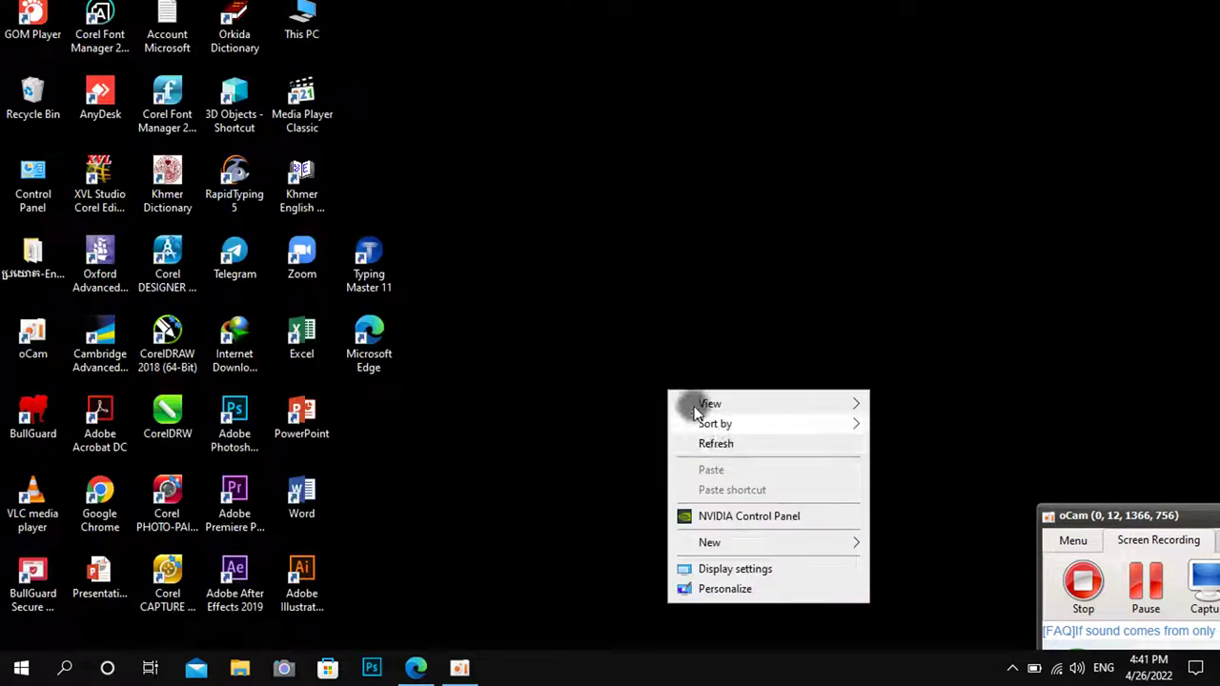
right_click(590, 156)
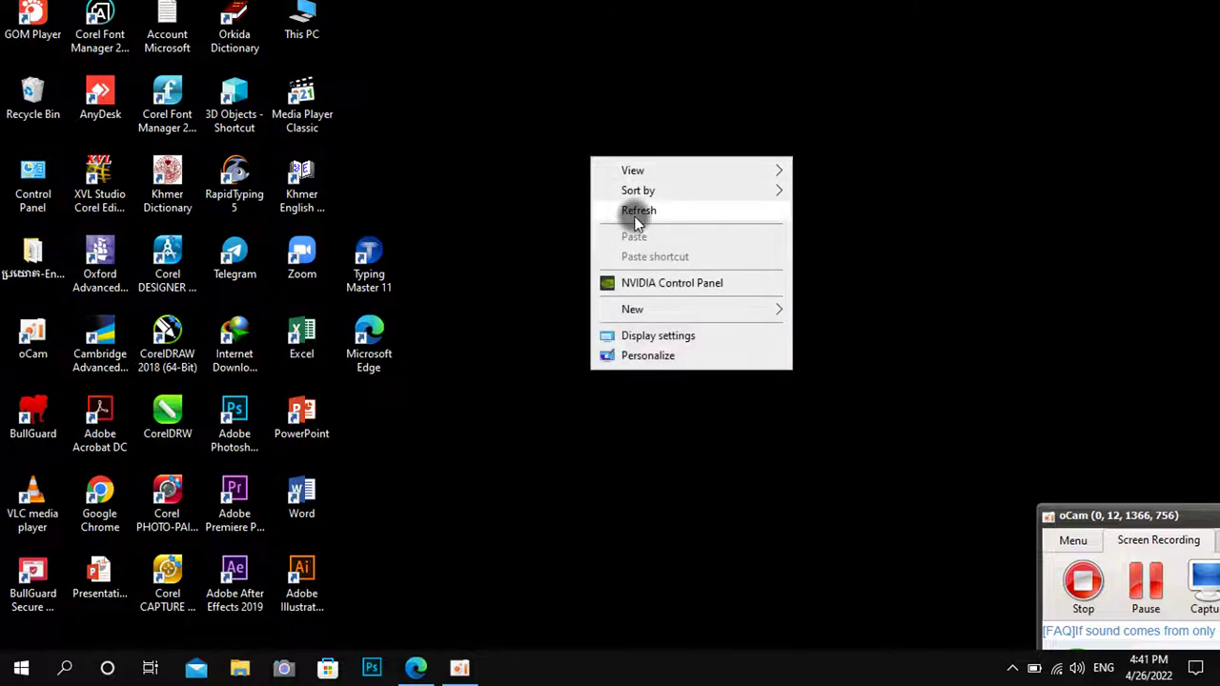
left_click(633, 209)
right_click(633, 214)
left_click(675, 271)
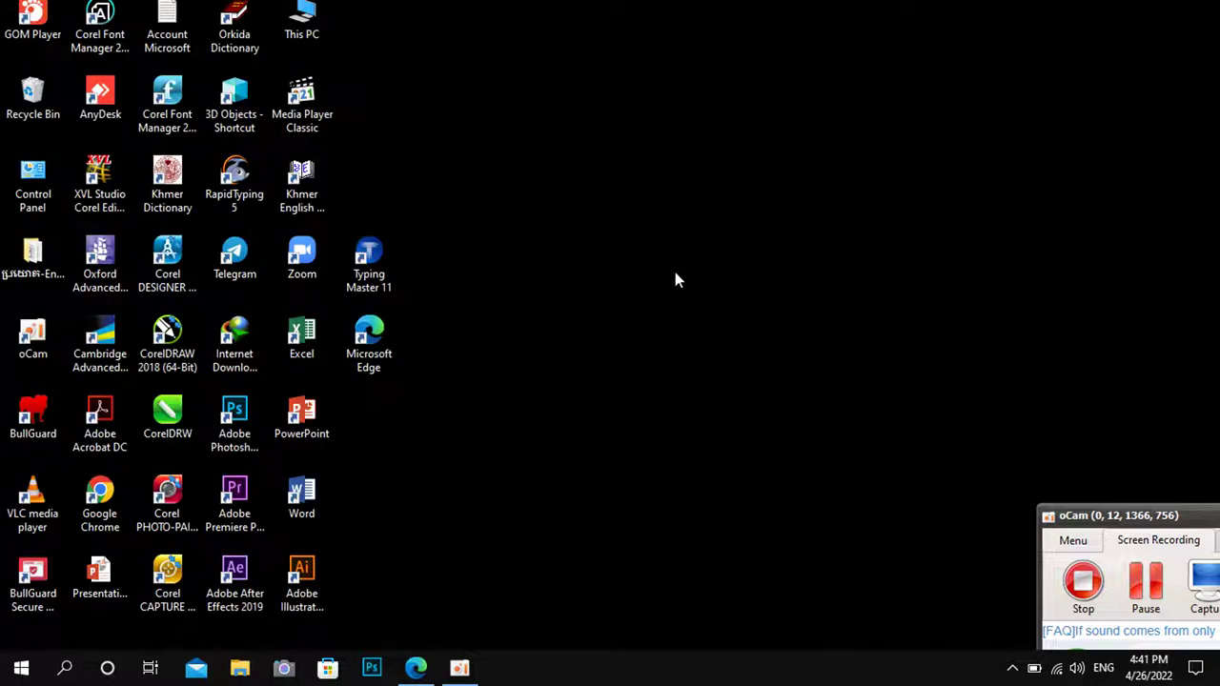
right_click(675, 271)
left_click(712, 327)
- Launch Excel, dismiss the activation notice and start a blank workbook
left_click_drag(297, 346, 298, 351)
double_click(298, 350)
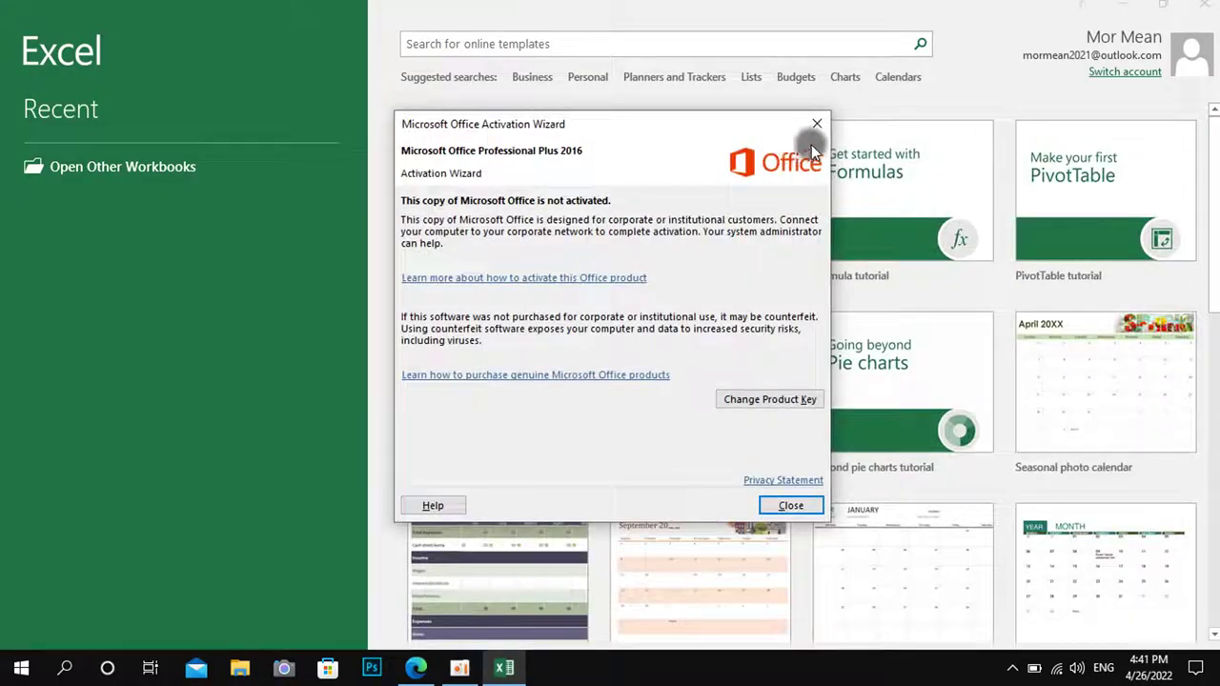
left_click(816, 124)
left_click(480, 185)
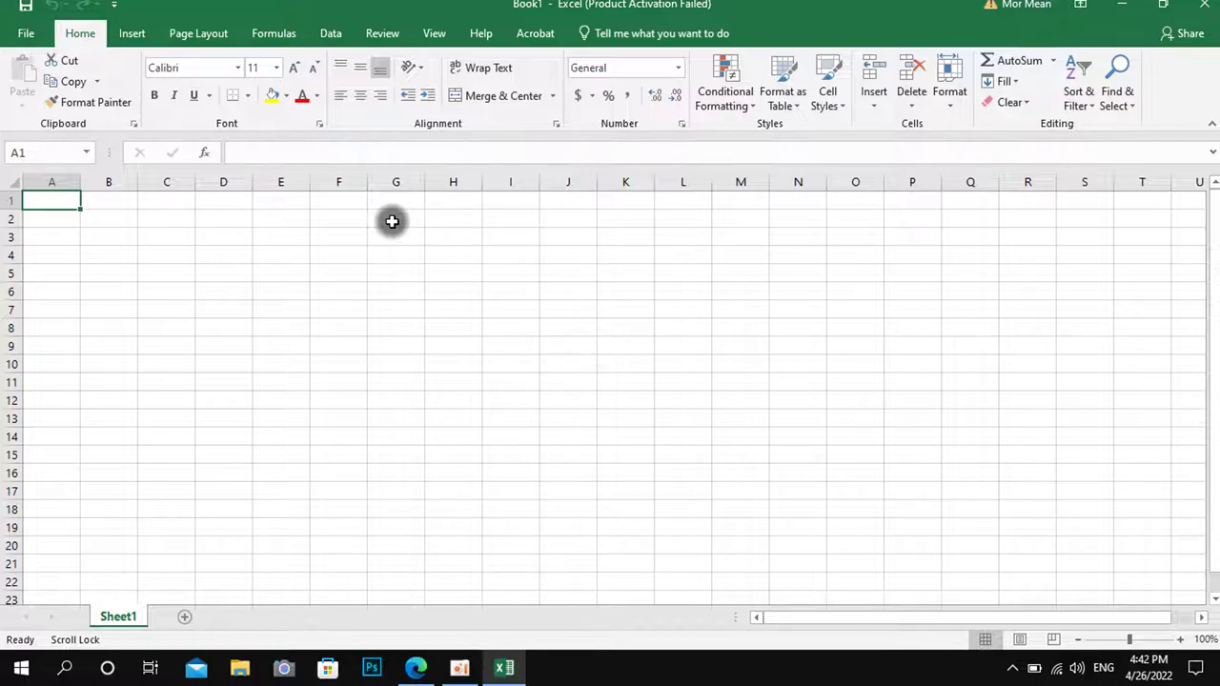
- Enter 2 in A1 and 6 in D5, then start the formula =A1 in G5
type("2")
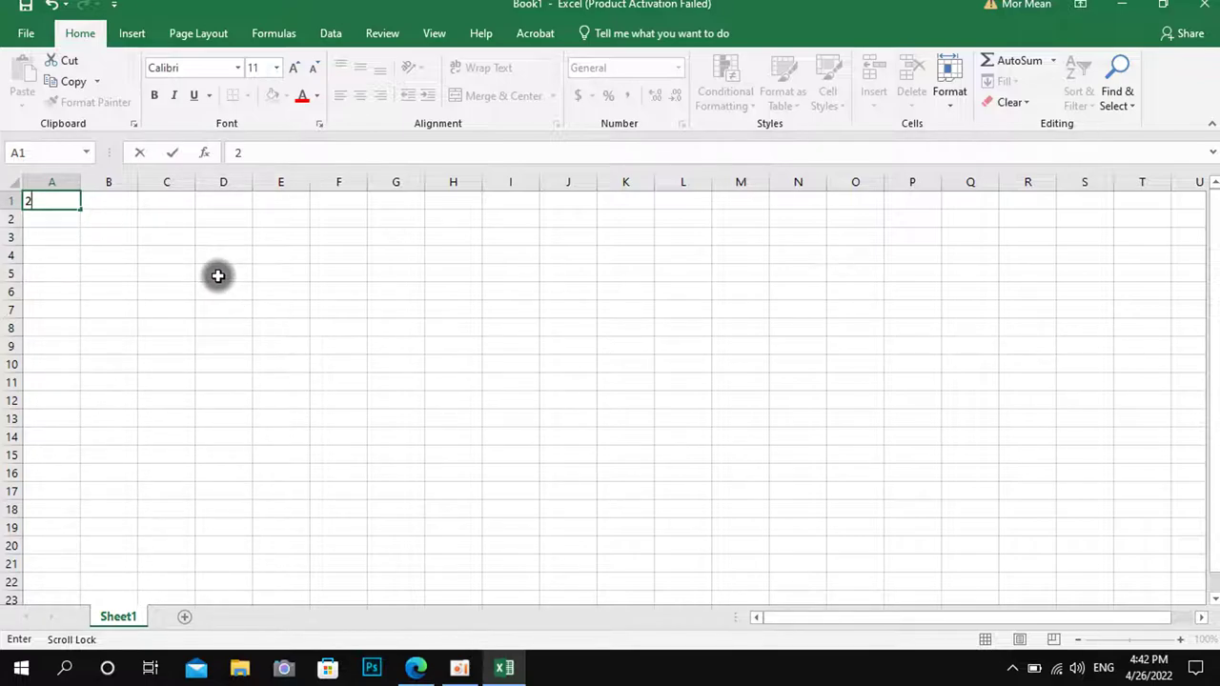
left_click(217, 275)
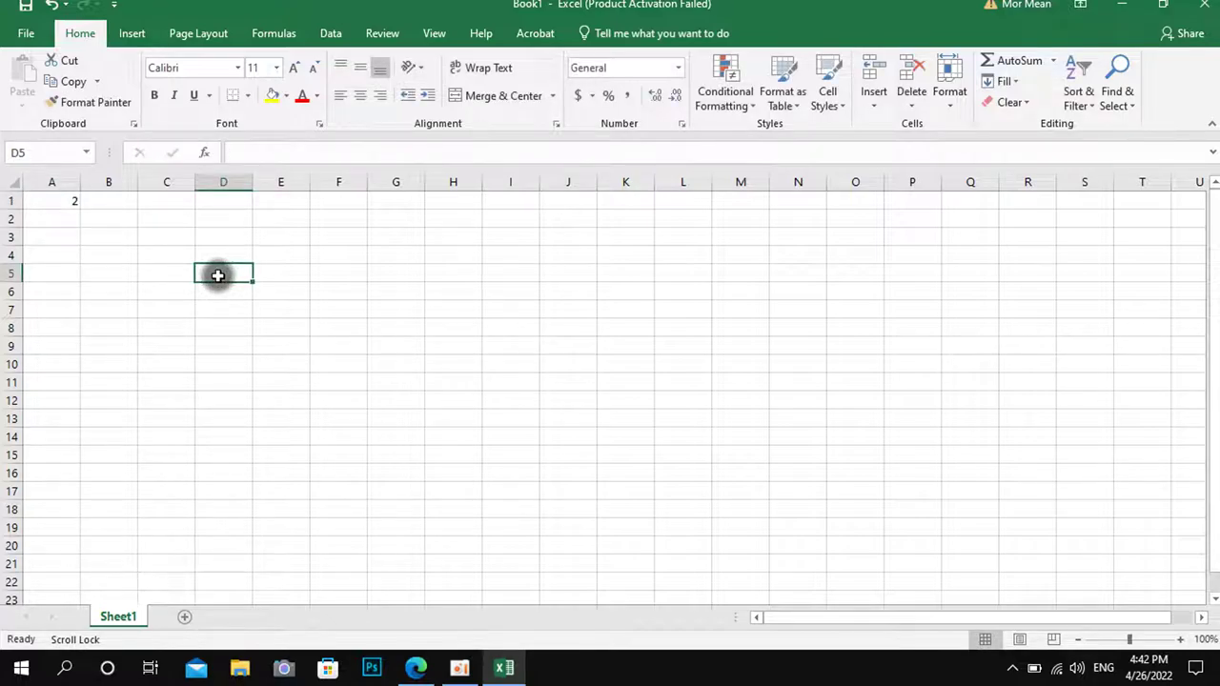
type("6")
left_click(423, 417)
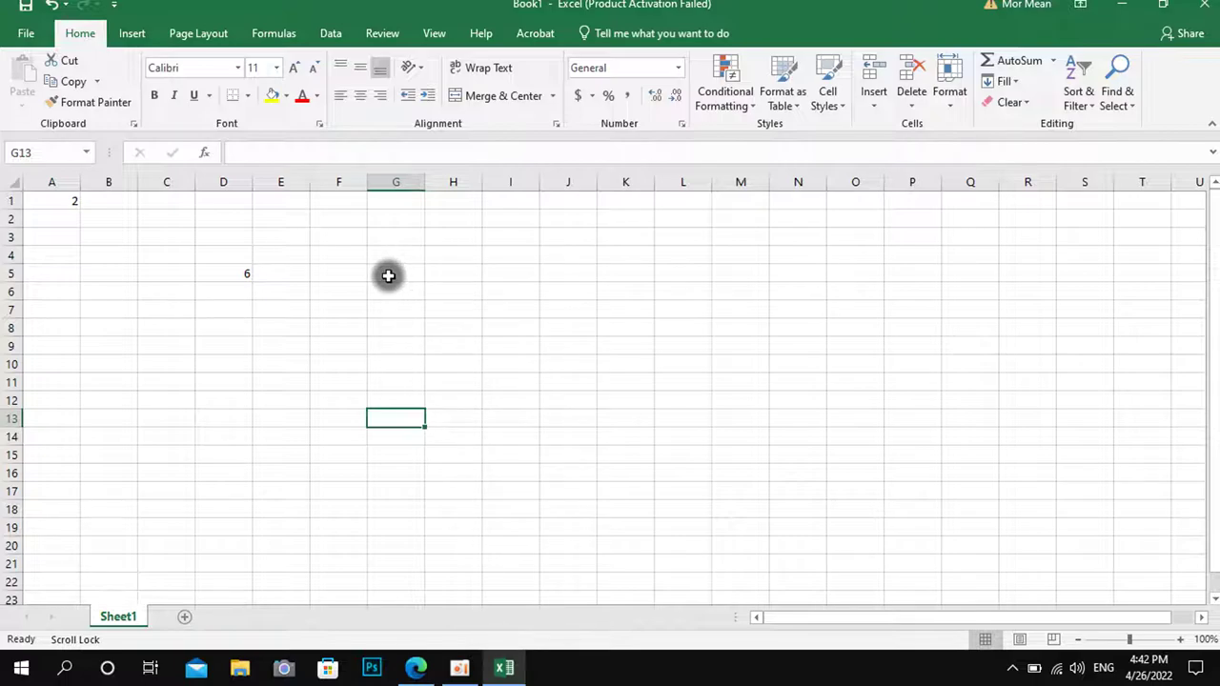
left_click(388, 276)
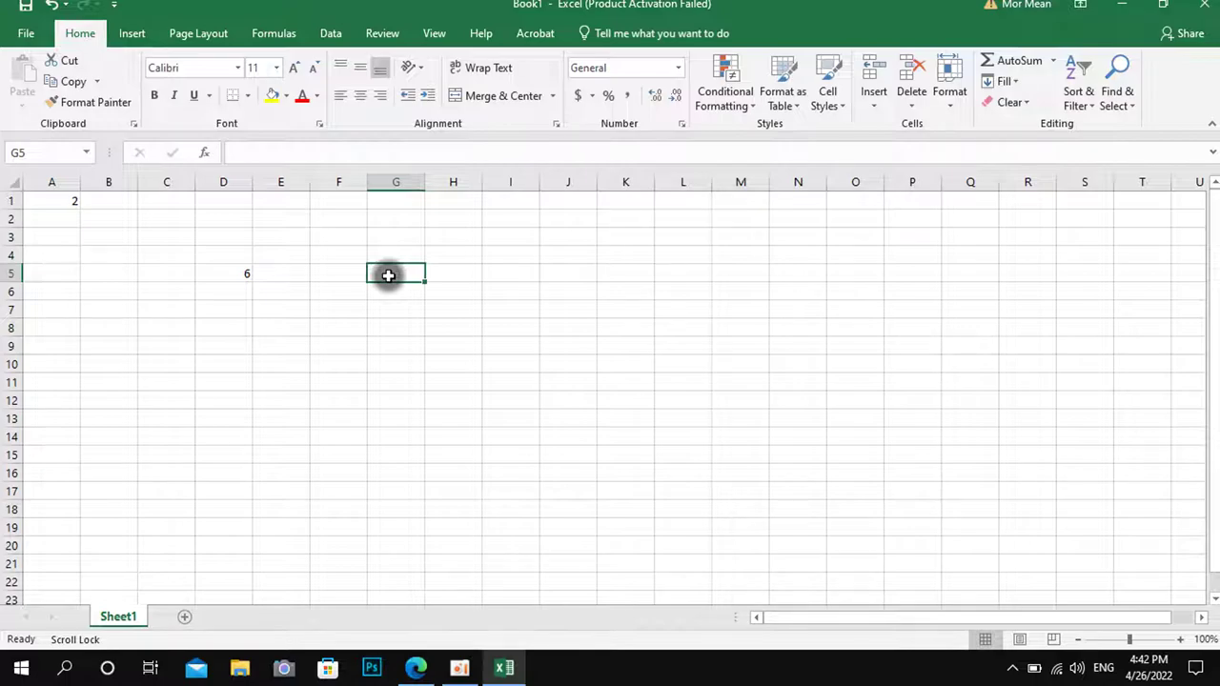
type("=")
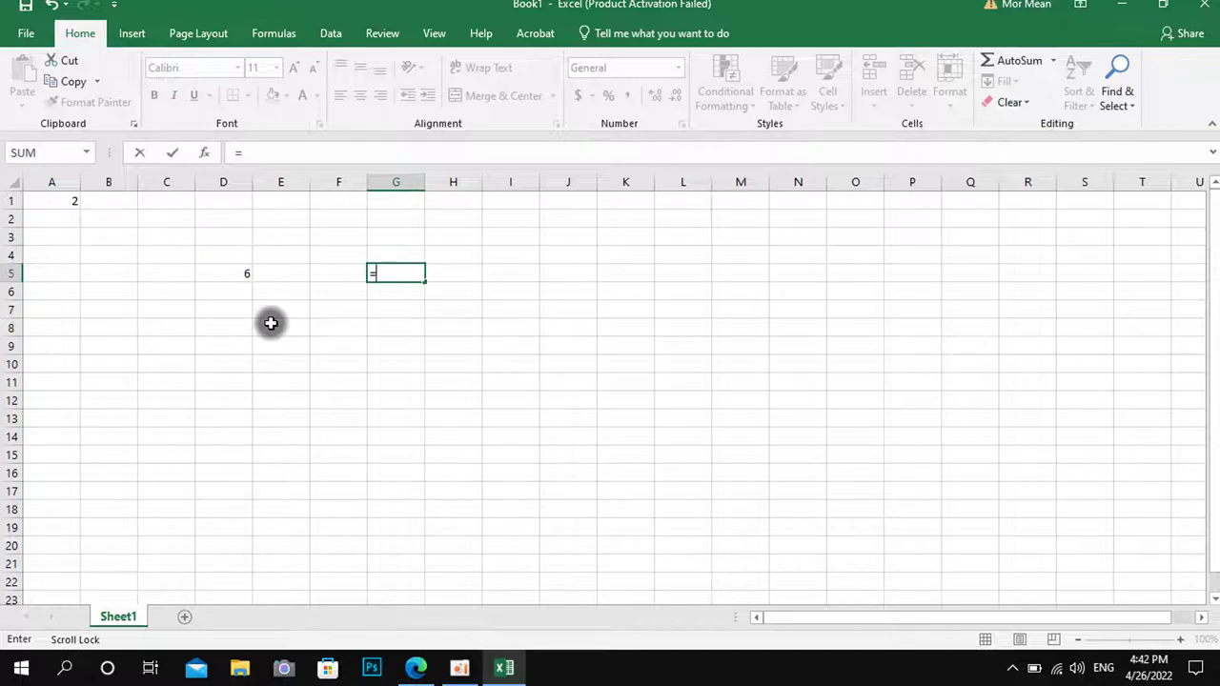
left_click(60, 203)
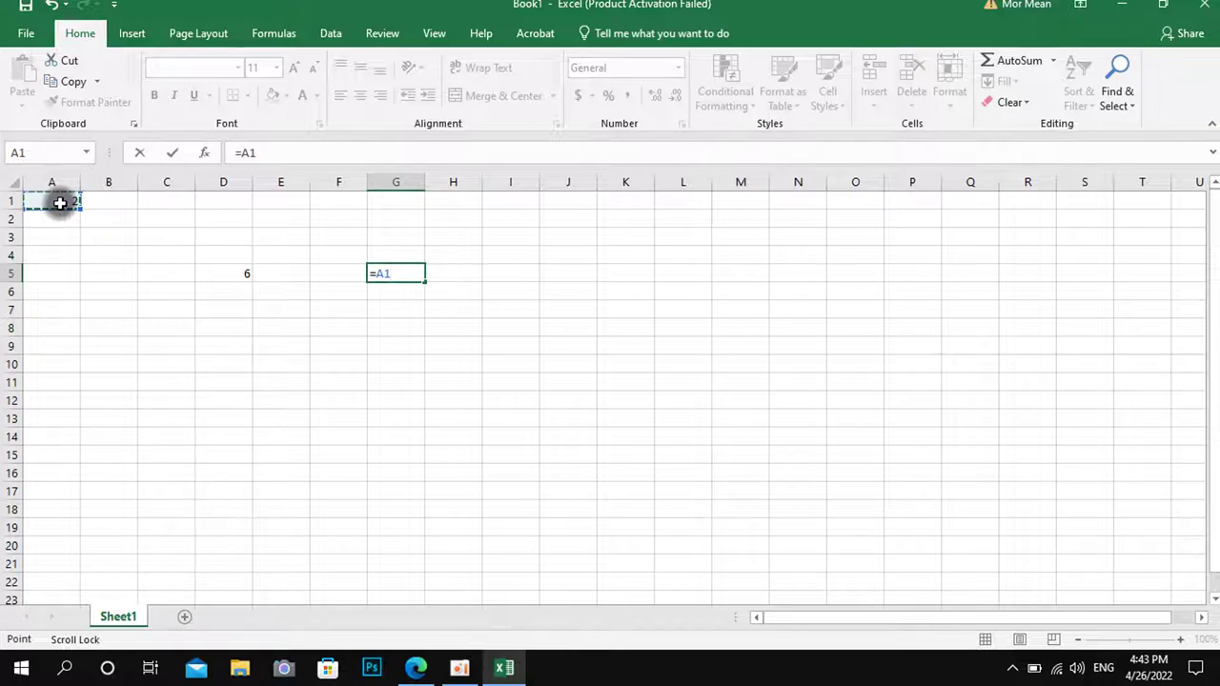
- Complete G5's formula as =A1*D5 so it shows 12
type("*")
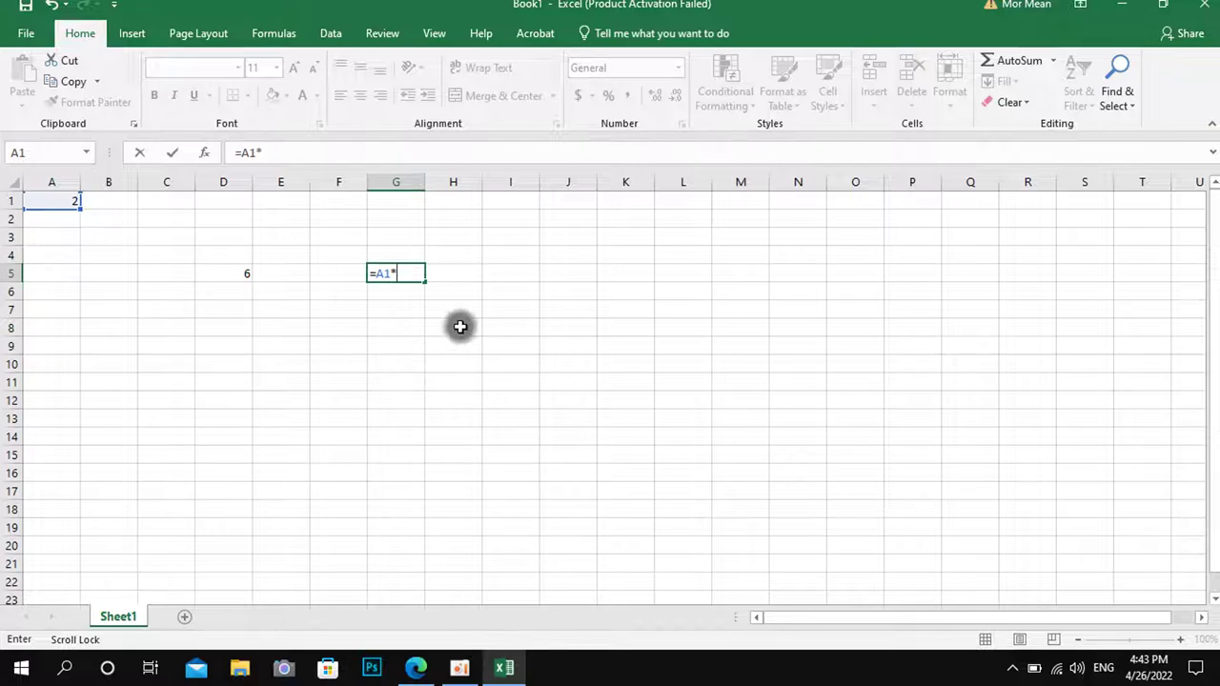
left_click(234, 273)
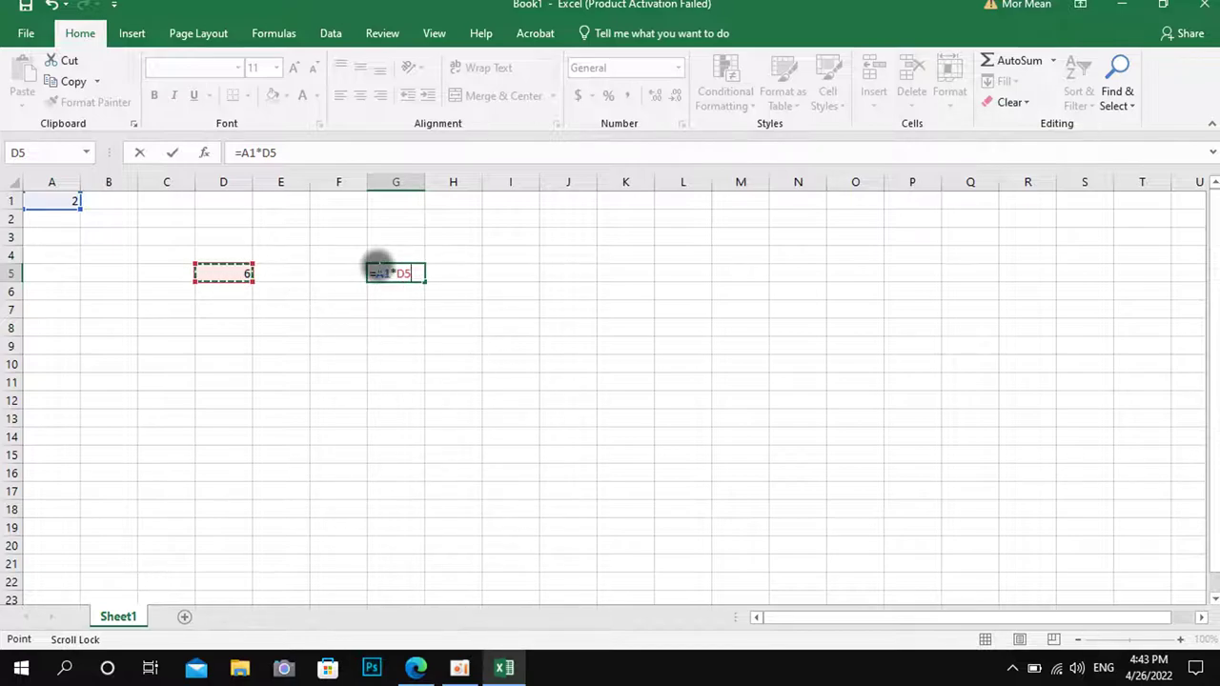
key("Return")
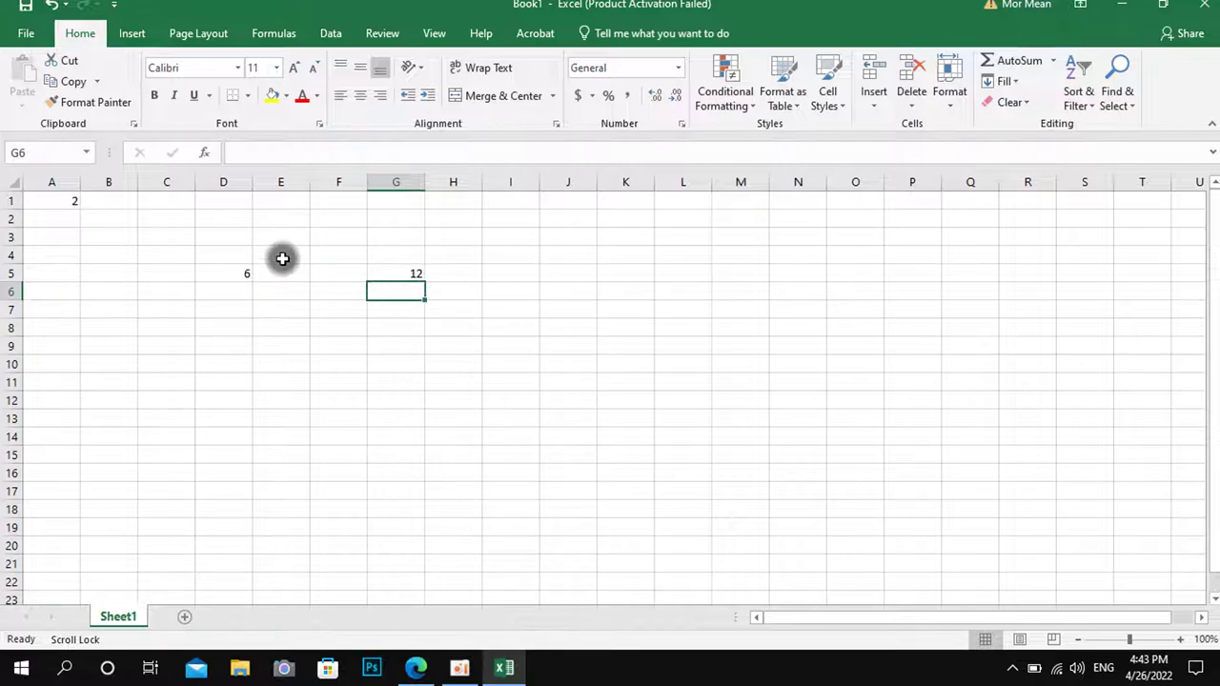
- Clear the 2, 6 and 12 from the worksheet
left_click(52, 196)
left_click_drag(52, 197, 558, 393)
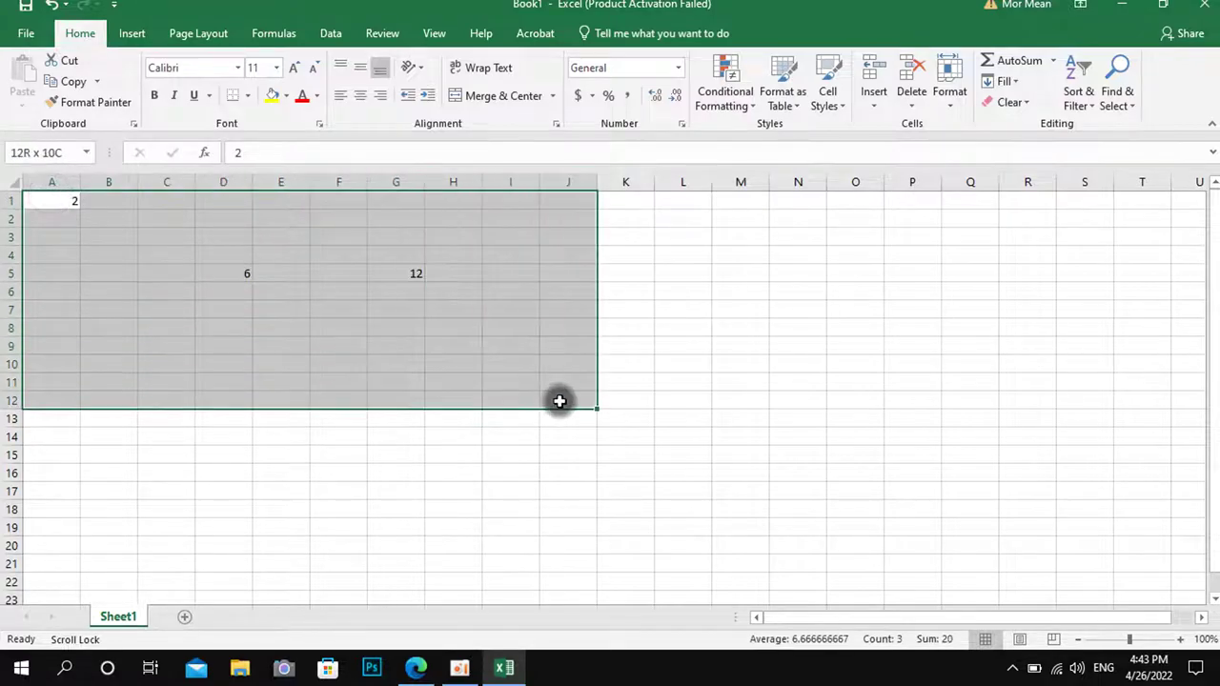
key("BackSpace")
left_click(781, 390)
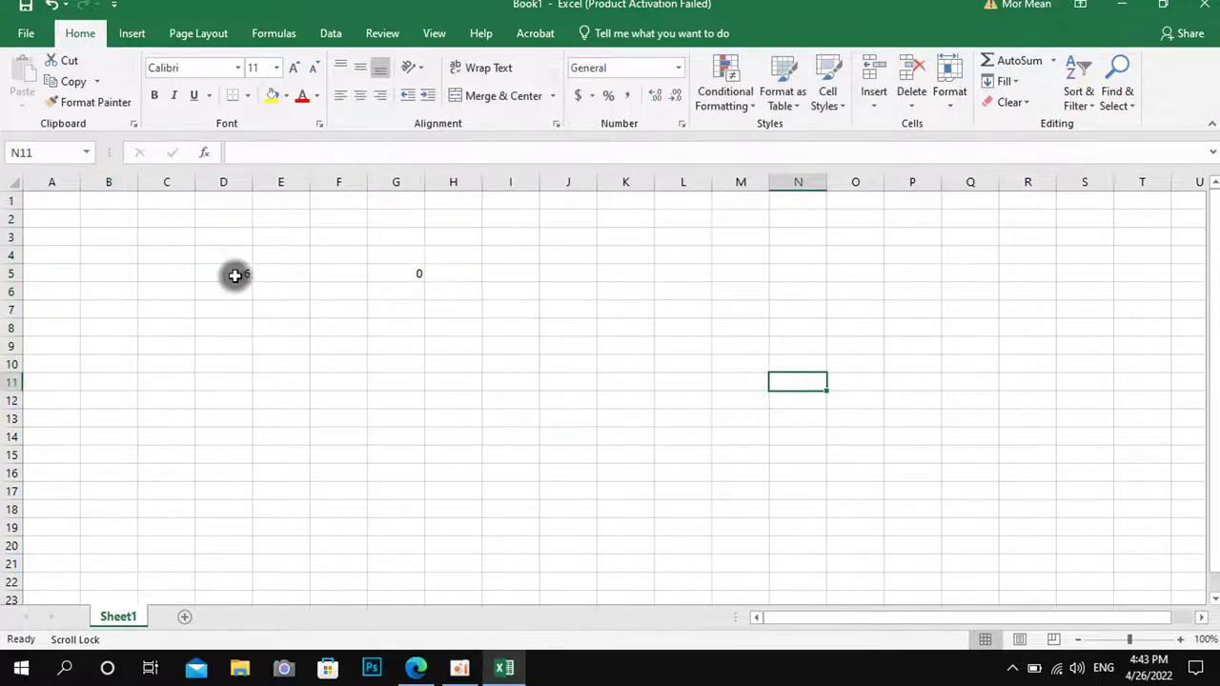
left_click_drag(235, 276, 574, 363)
key("Delete")
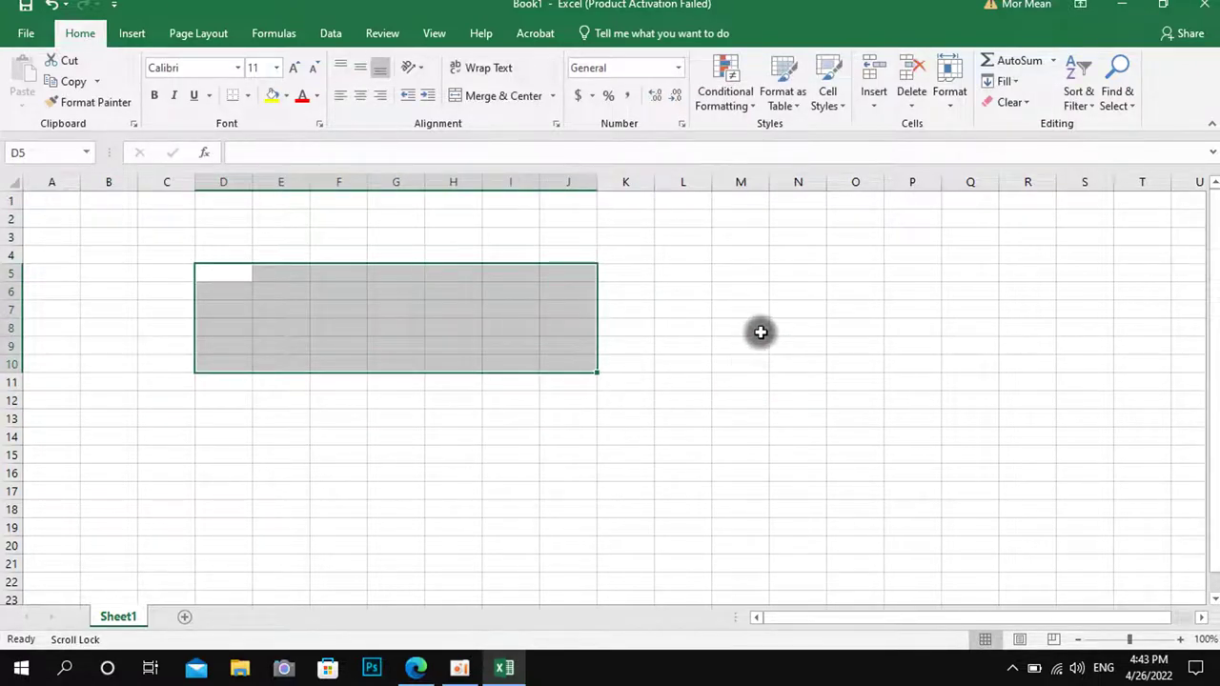
left_click_drag(759, 333, 759, 346)
left_click(296, 230)
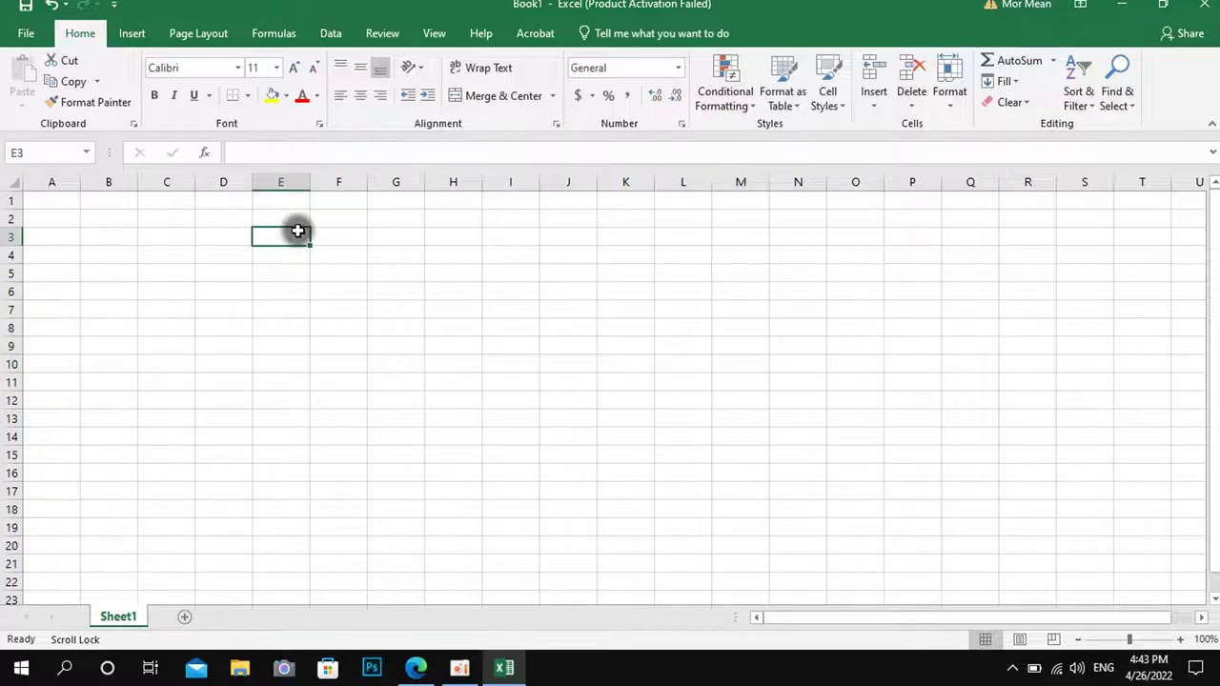
- Enter 5 in E3 and 4 in I13, then begin a formula with = in J14
type("5")
left_click(495, 418)
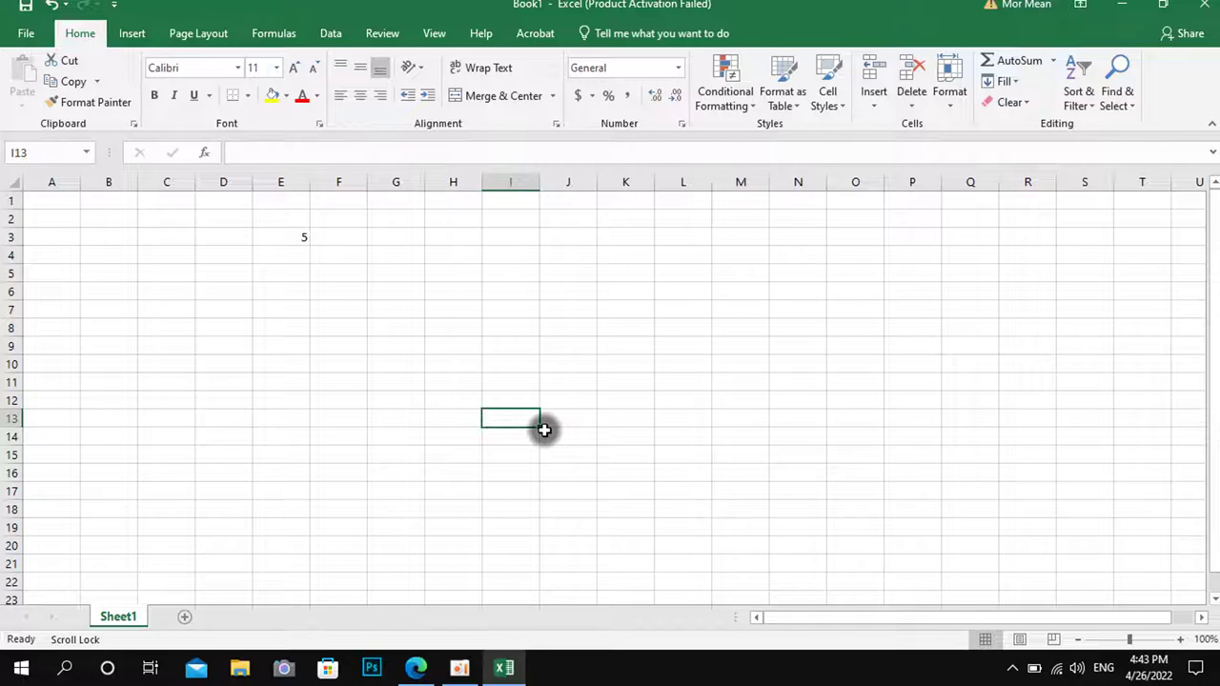
type("4")
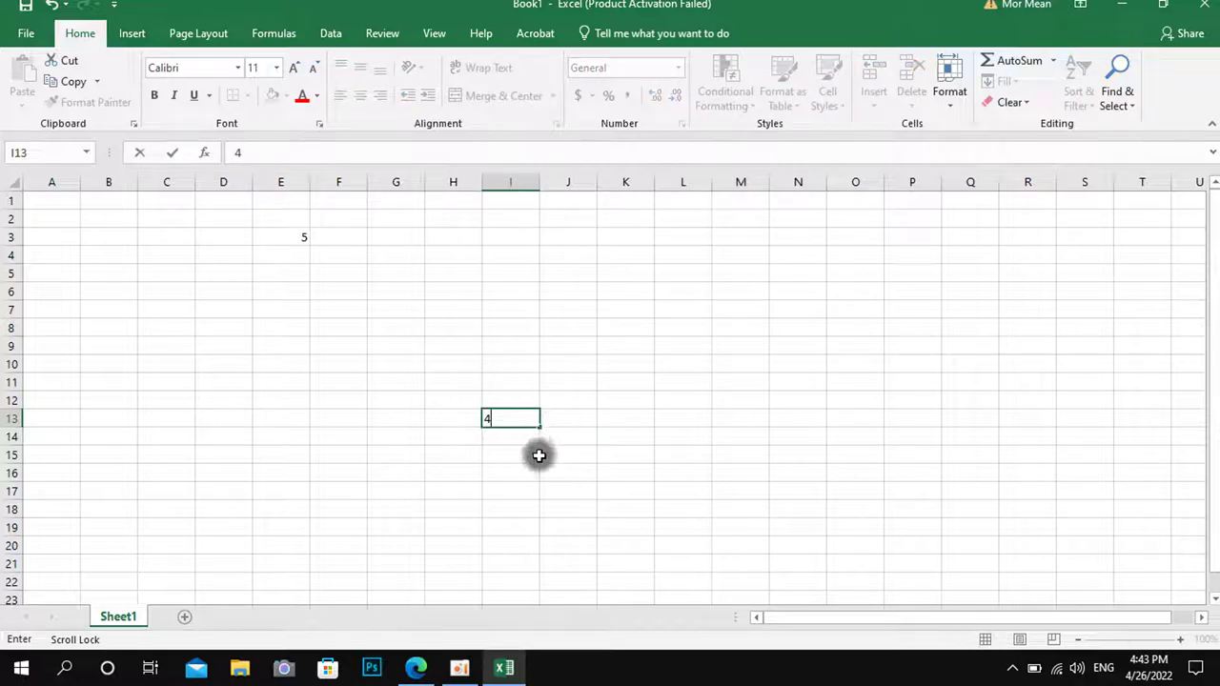
left_click(626, 438)
left_click(632, 428)
left_click(555, 448)
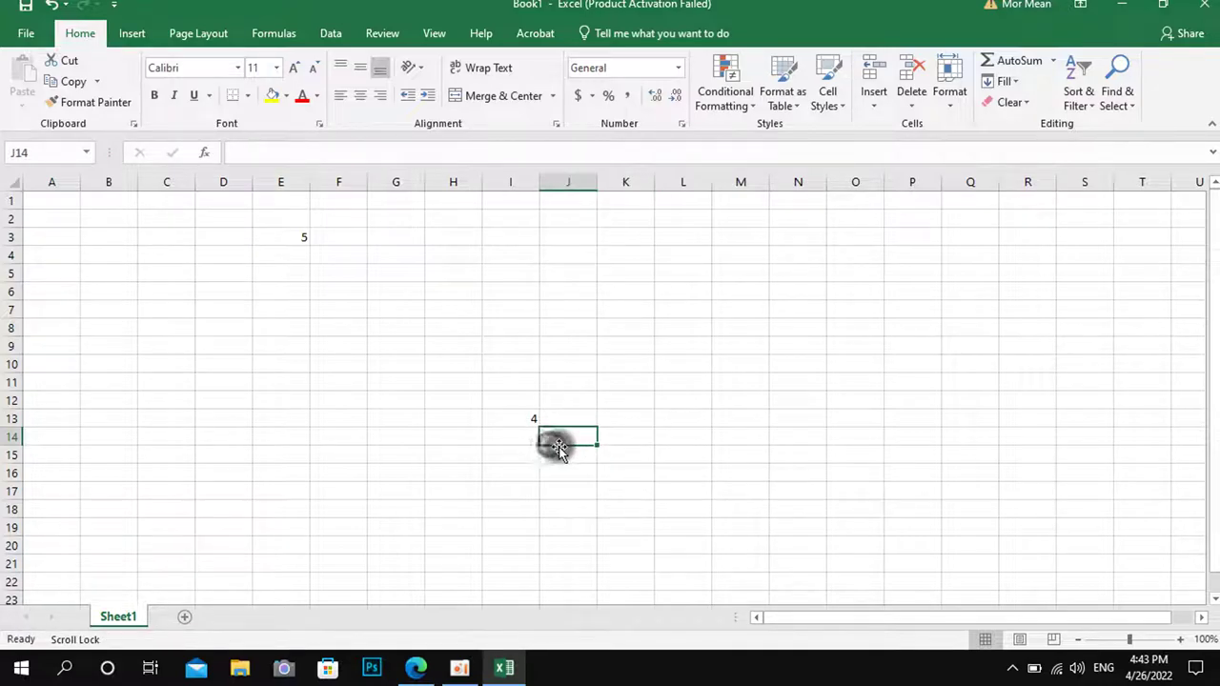
type("=*")
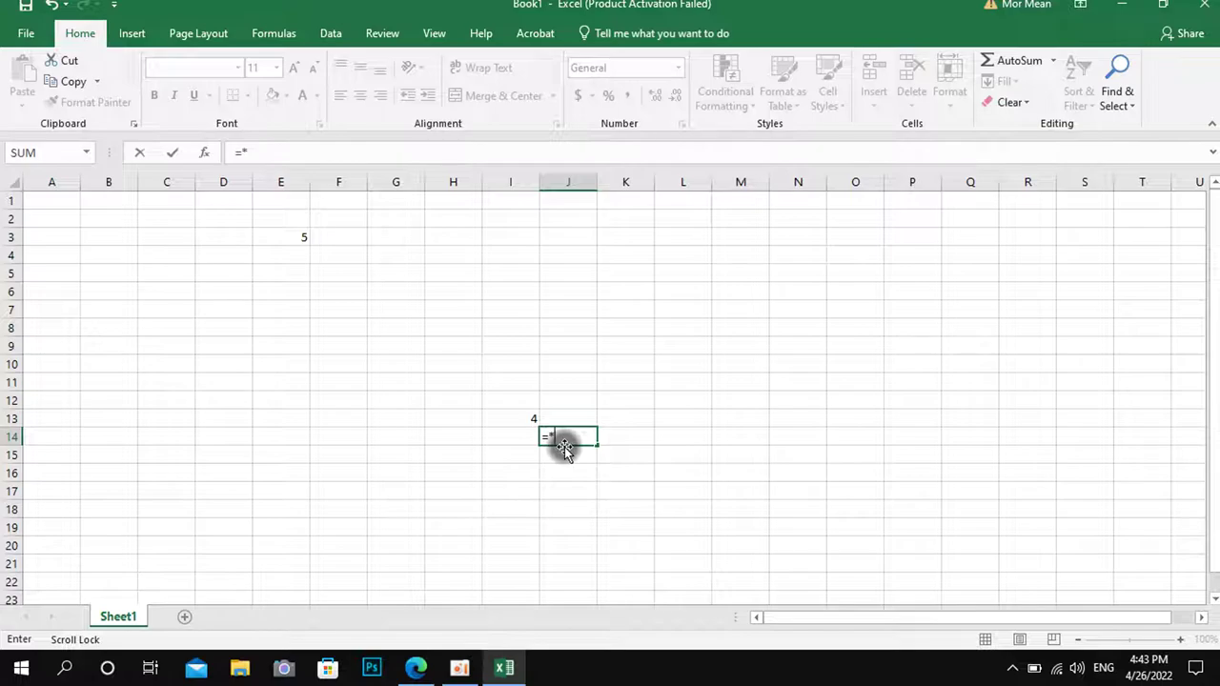
- Build the formula =E3*I13 in J14 so it displays 20
key("BackSpace")
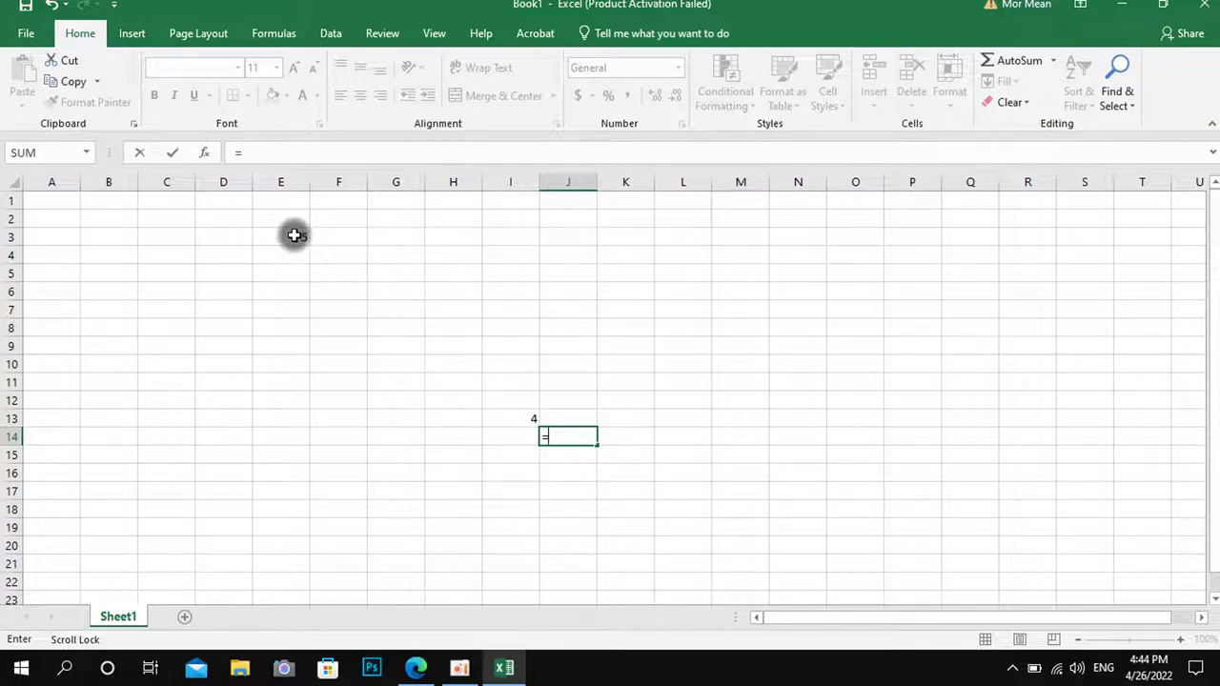
left_click(295, 236)
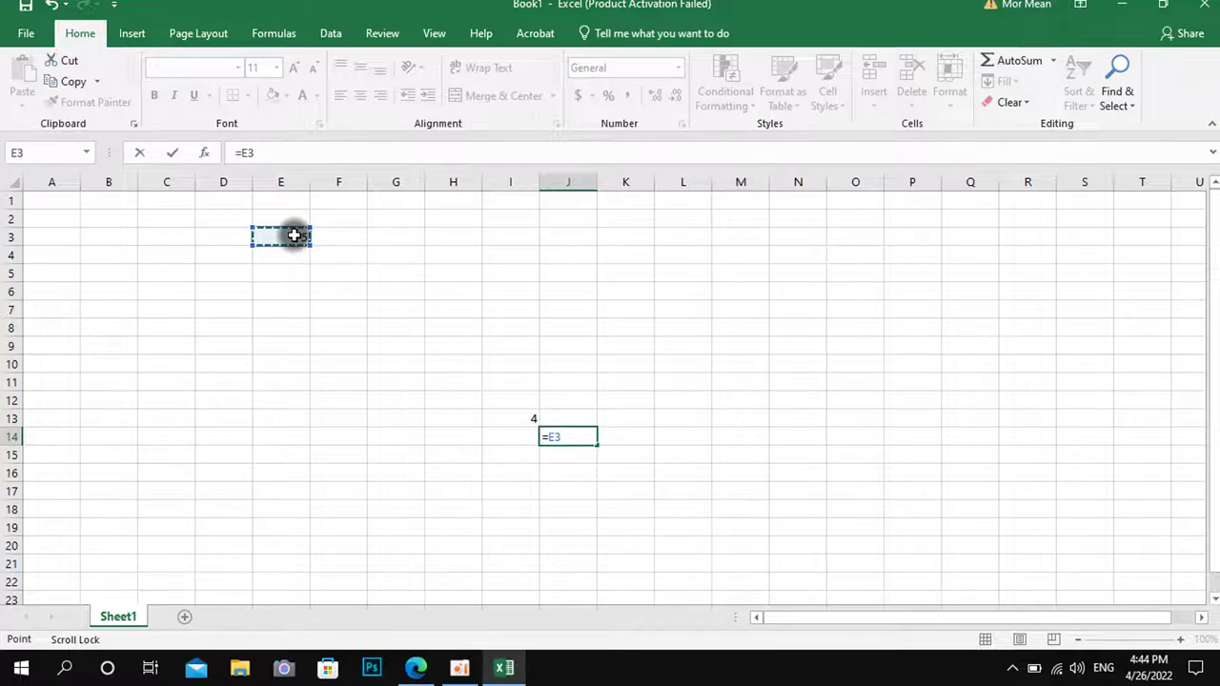
type("*")
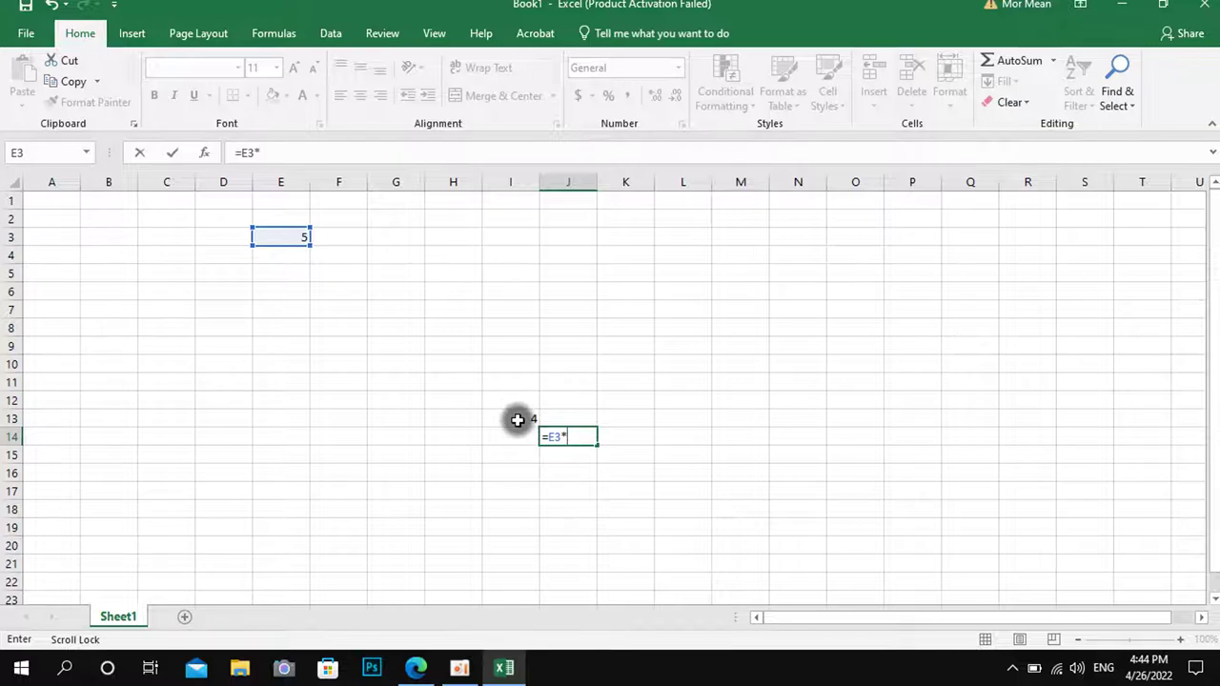
left_click(517, 421)
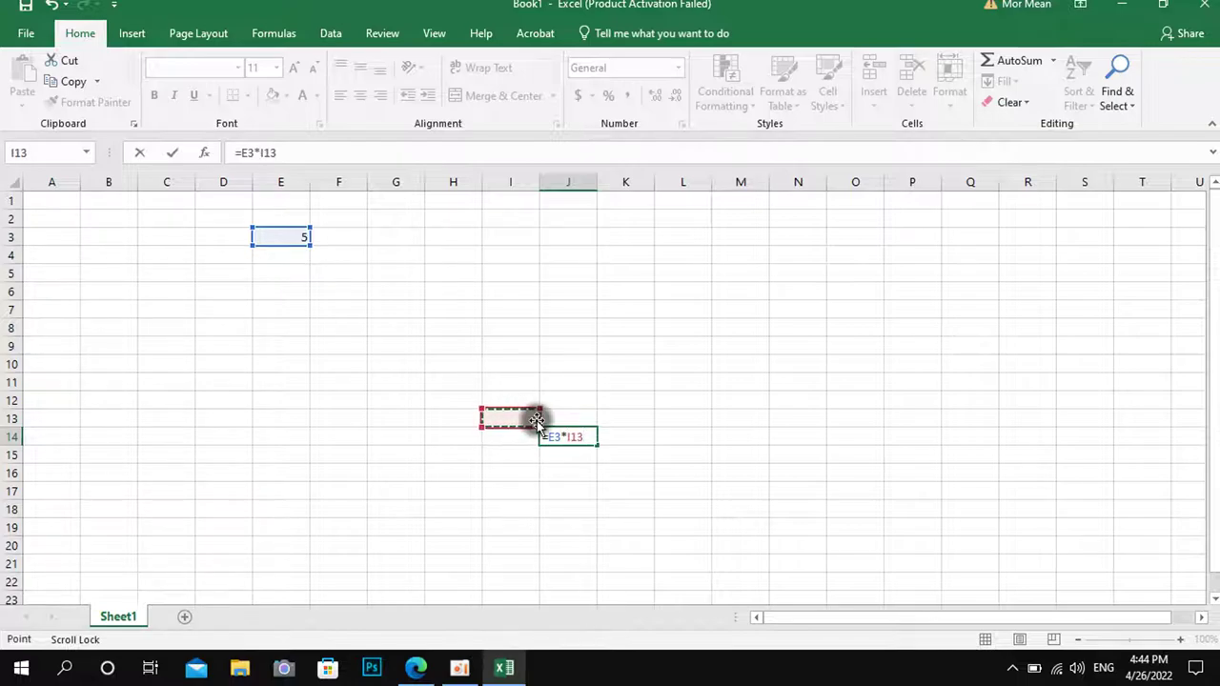
key("Return")
left_click_drag(229, 217, 733, 527)
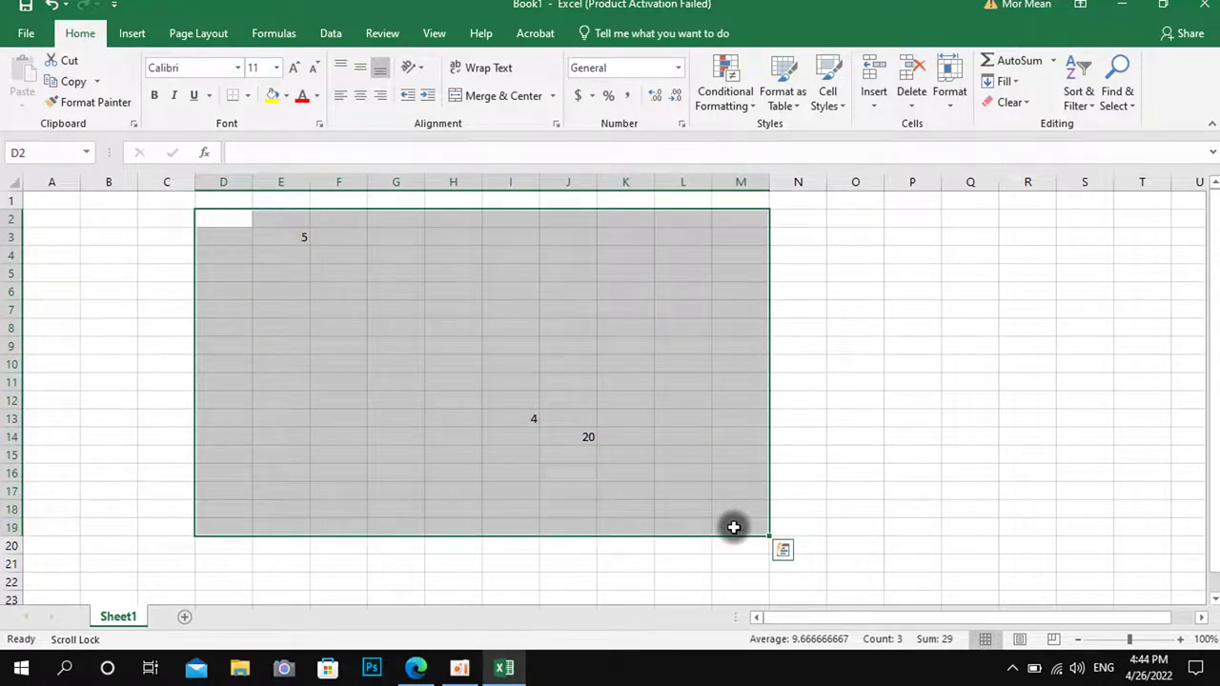
- Clear the 5, 4 and 20, then close Excel without saving Book1
key("Delete")
left_click(937, 425)
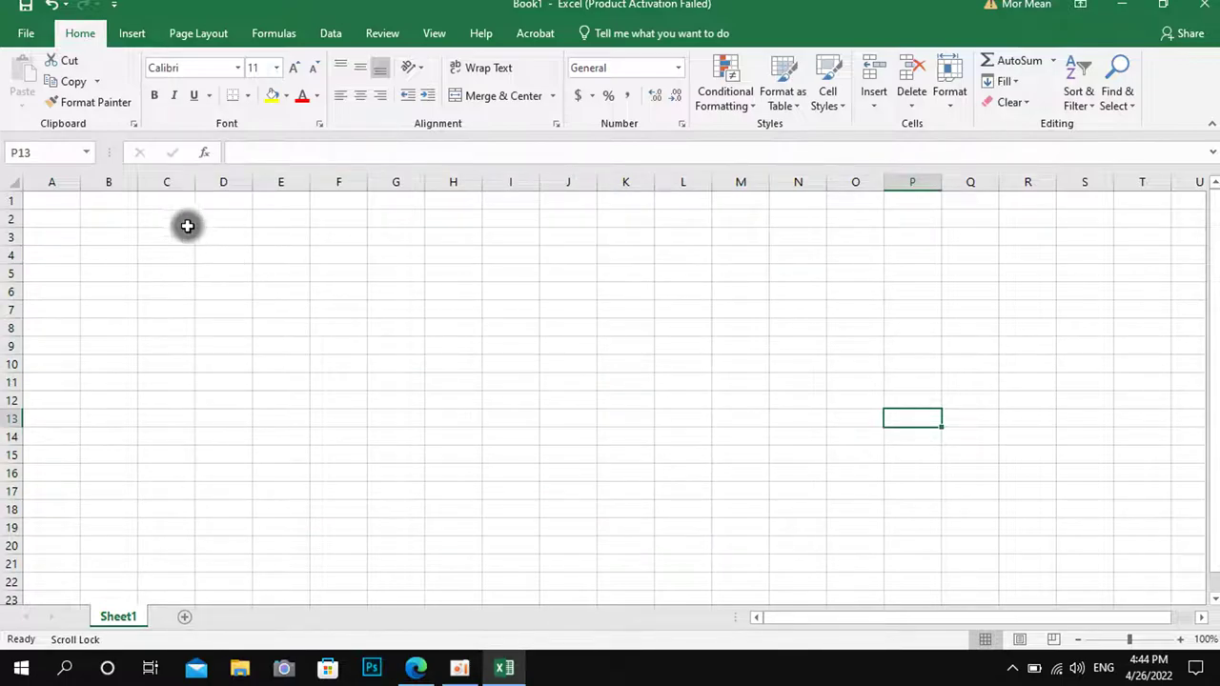
left_click_drag(166, 220, 858, 525)
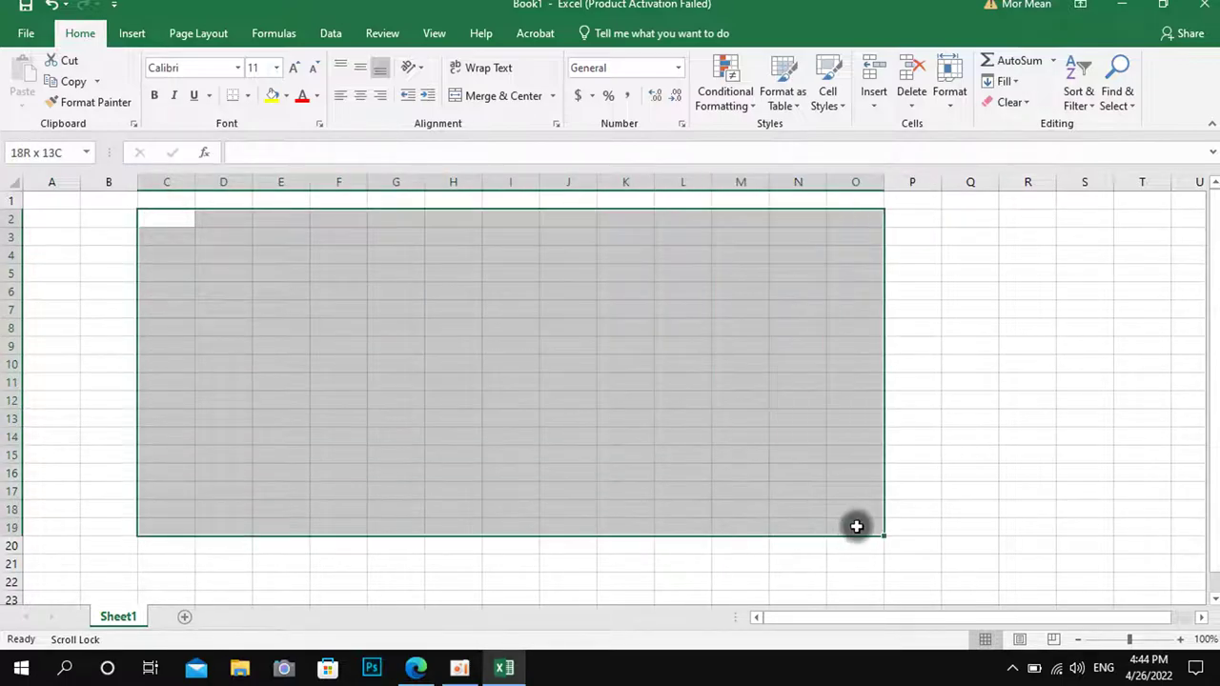
left_click(963, 345)
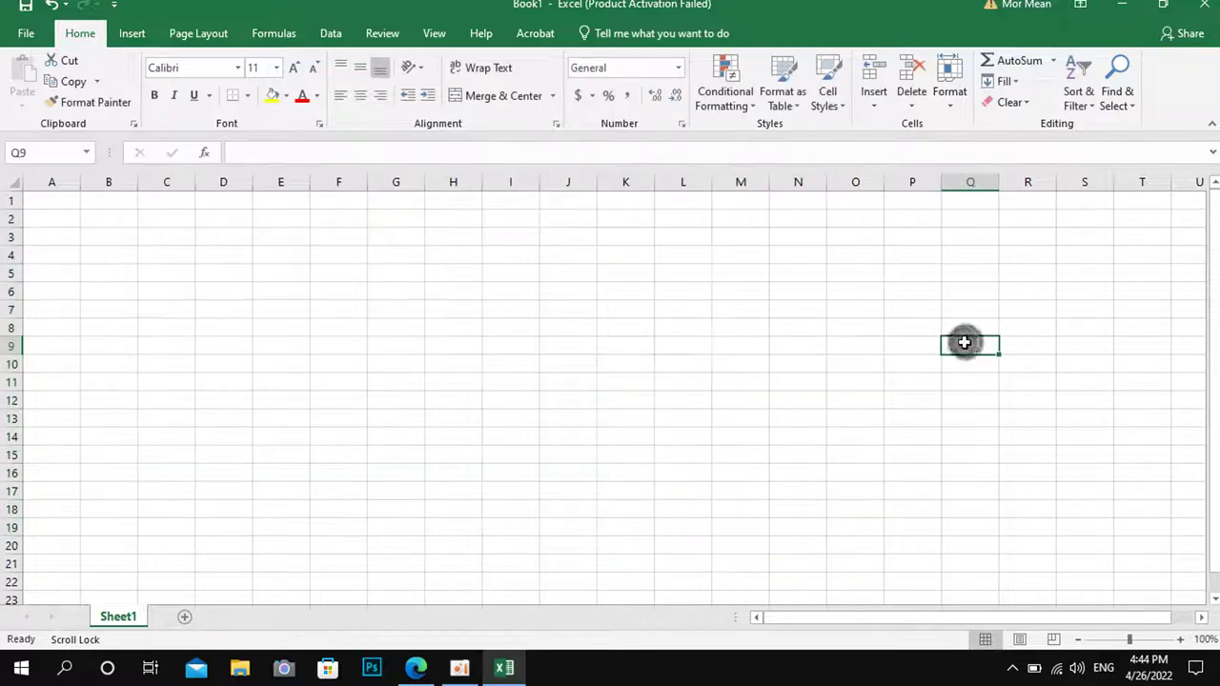
mouse_move(267, 237)
left_mouse_down()
mouse_move(838, 463)
mouse_move(833, 479)
left_mouse_up()
left_click(139, 291)
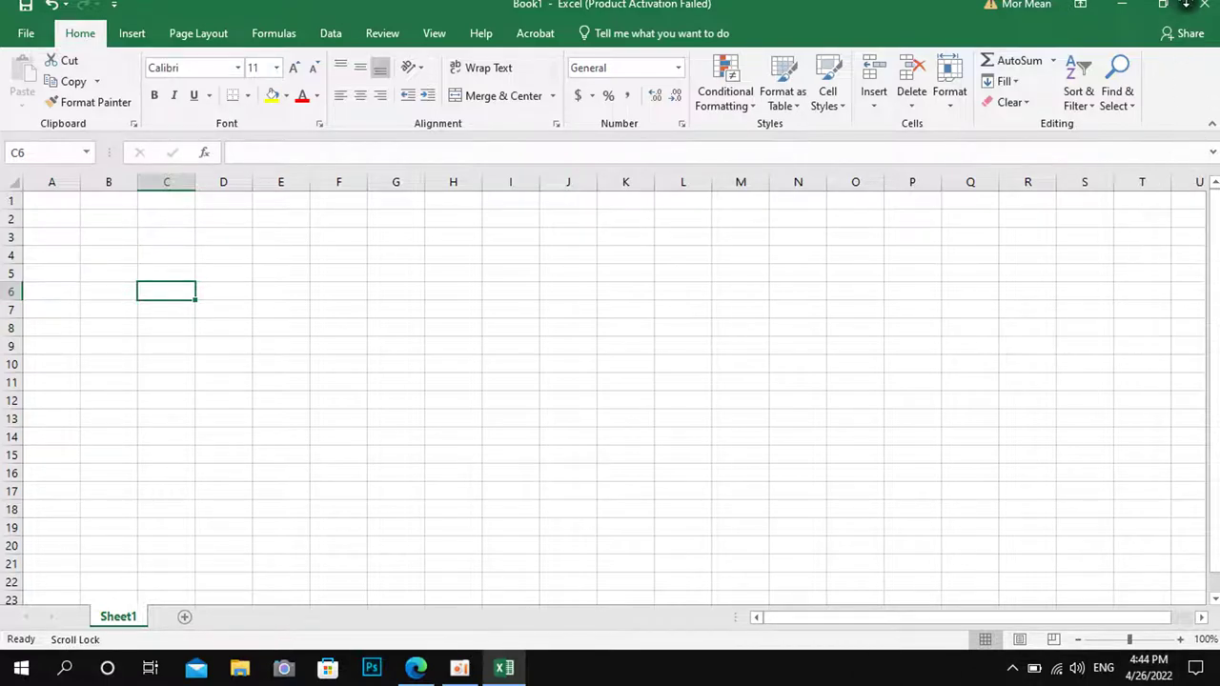
left_click(1208, 12)
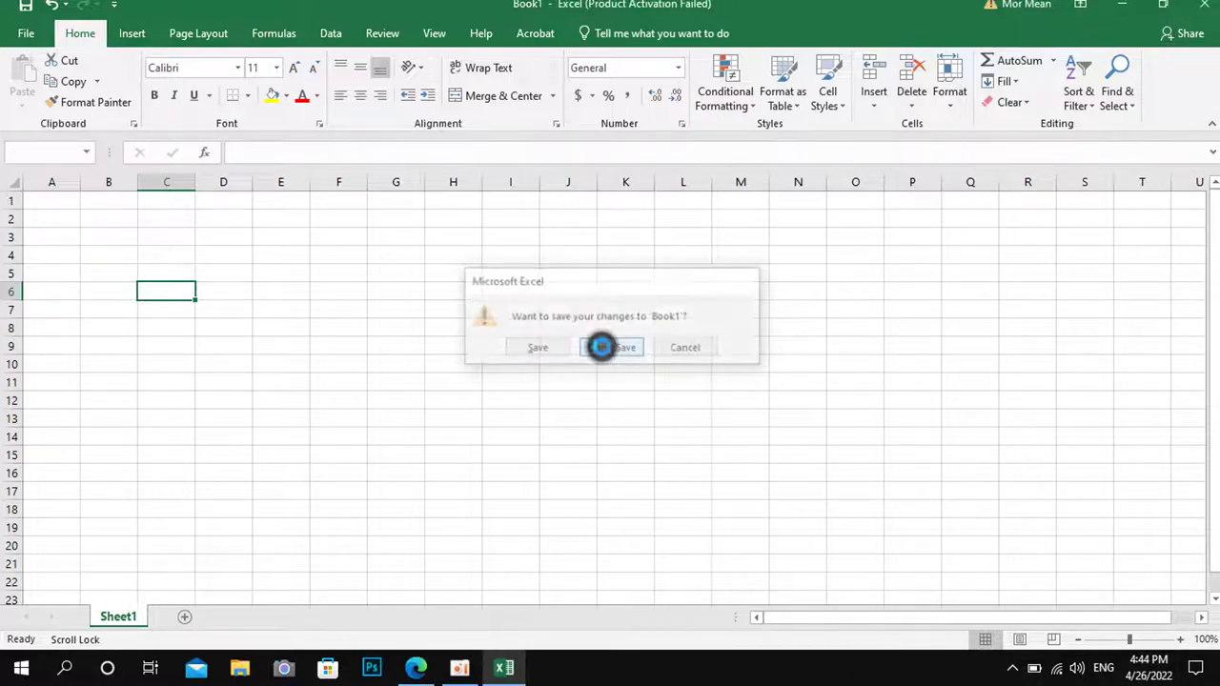